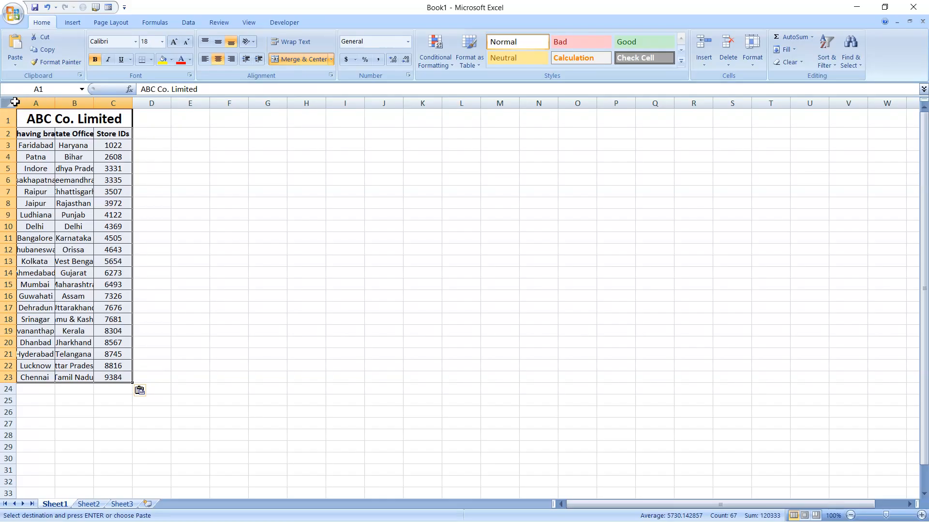
Step: Auto-fit the widths of all columns in the sheet so the ABC Co. Limited table's text fits
{"action": "left_click", "coordinate": [11, 103]}
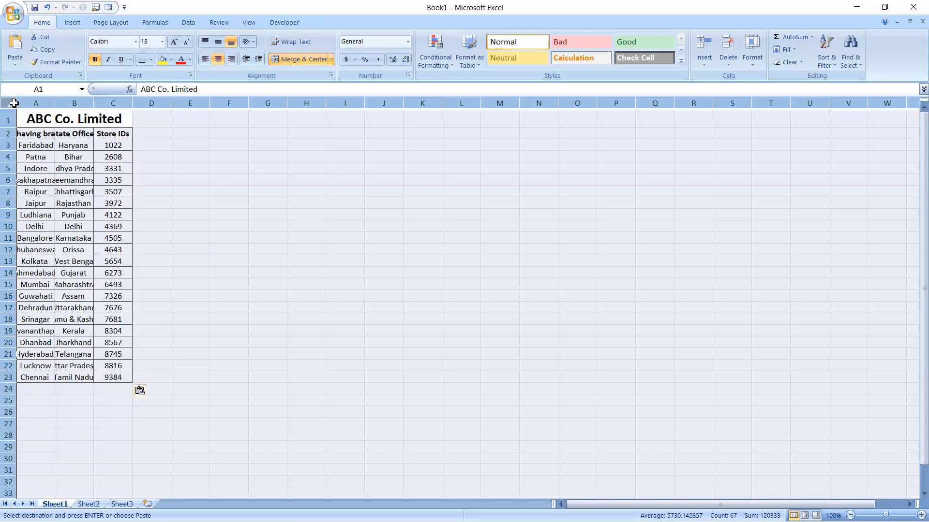
{"action": "double_click", "coordinate": [173, 105]}
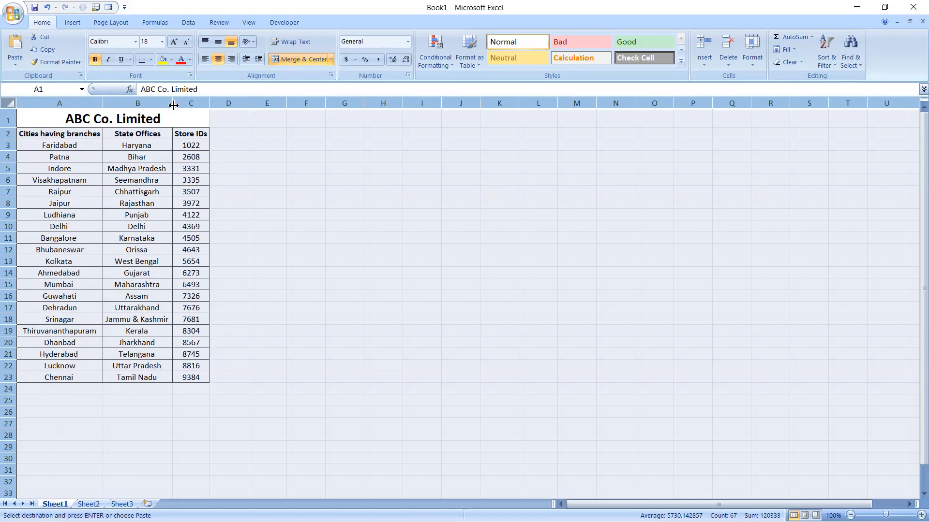
{"action": "left_click", "coordinate": [301, 178]}
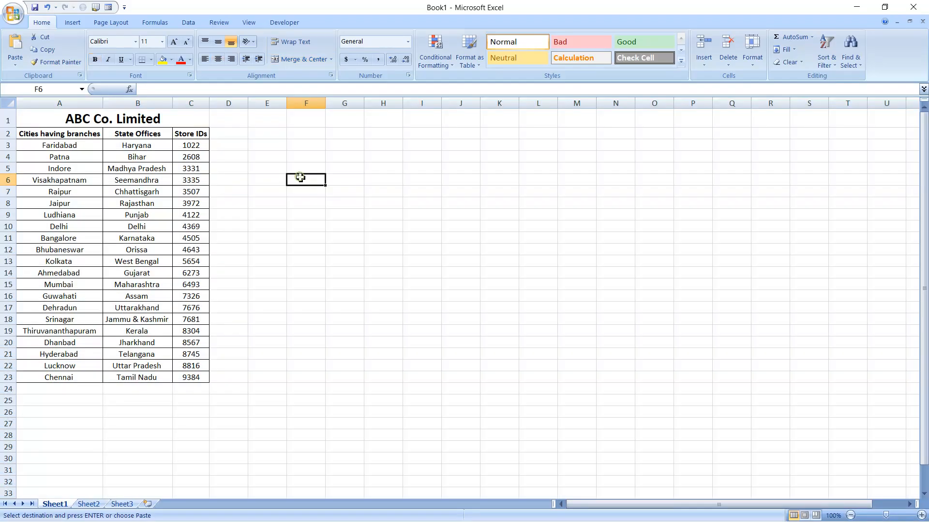
Step: Enter the headings "Cities" in cell F5 and "Store id" in cell G5
{"action": "left_click", "coordinate": [296, 167]}
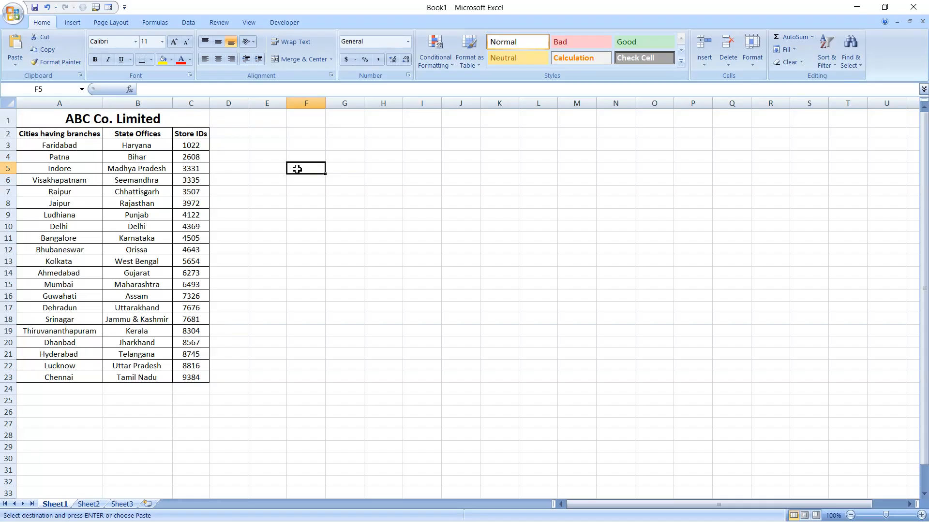
{"action": "type", "text": "Cities"}
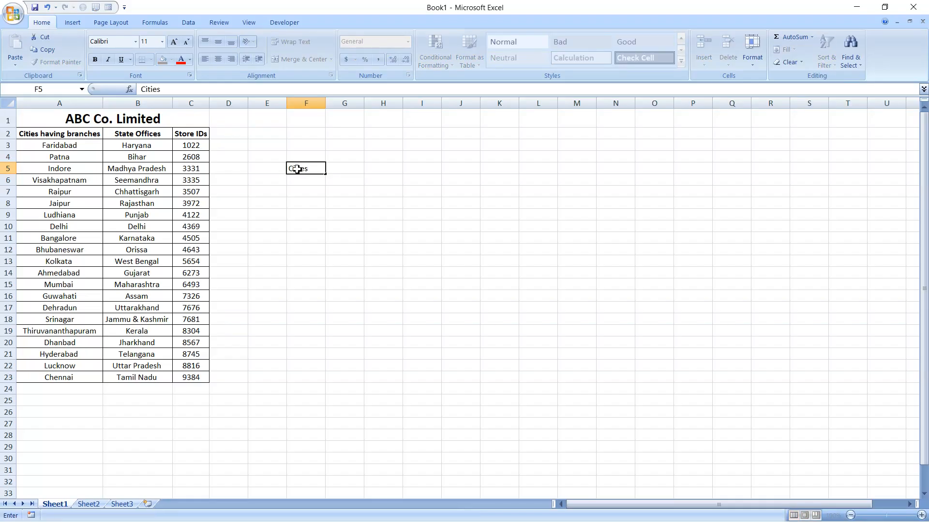
{"action": "key", "text": "Tab"}
{"action": "type", "text": "Stireu"}
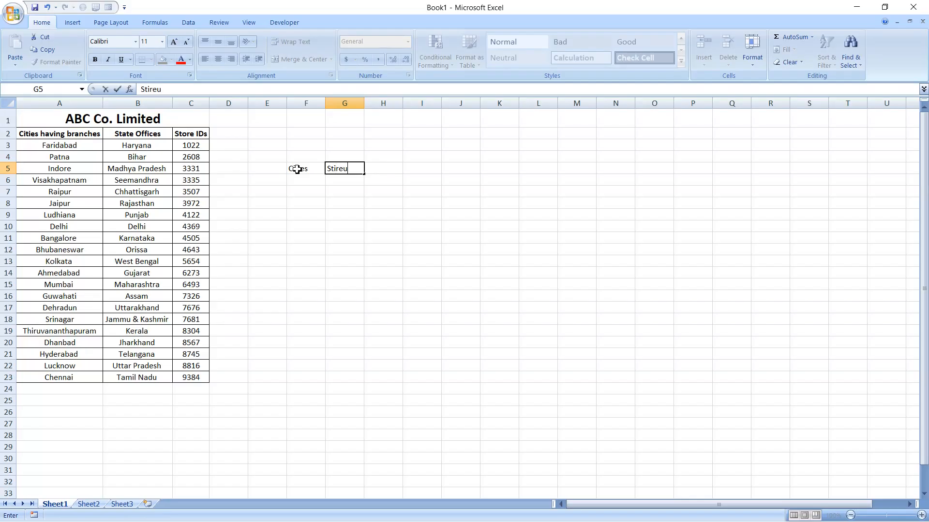
{"action": "key", "text": "BackSpace"}
{"action": "key", "text": "BackSpace"}
{"action": "type", "text": "ore id"}
{"action": "key", "text": "Tab"}
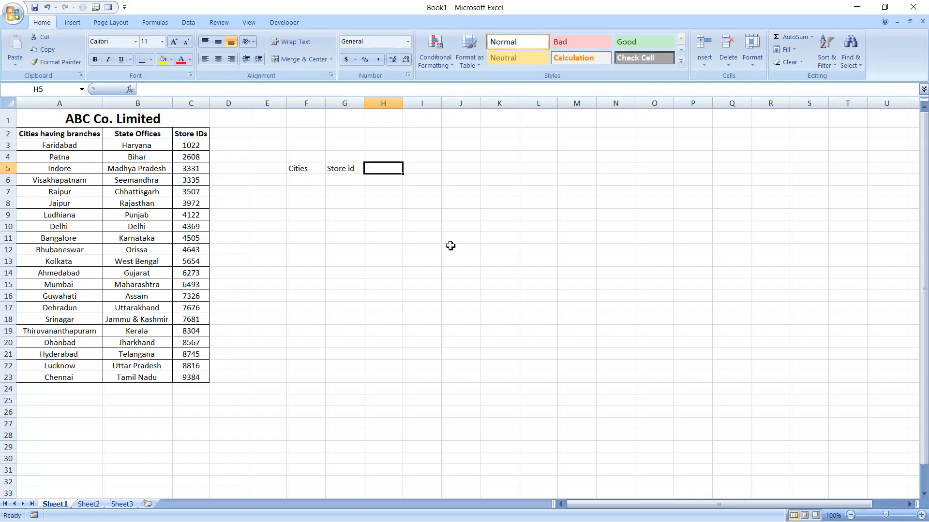
Step: Apply all borders to the range F5:G6
{"action": "left_click", "coordinate": [921, 516]}
{"action": "left_click", "coordinate": [921, 516]}
{"action": "left_click", "coordinate": [921, 515]}
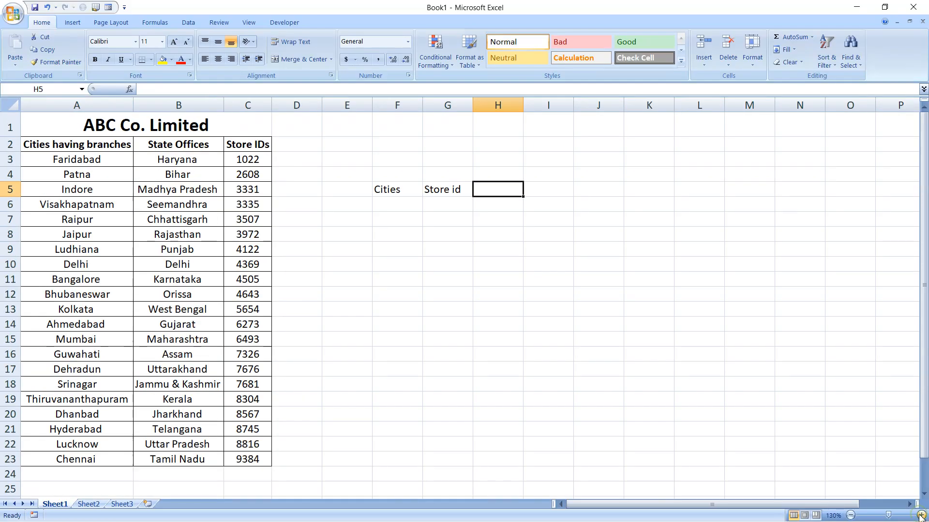
{"action": "left_click", "coordinate": [921, 515]}
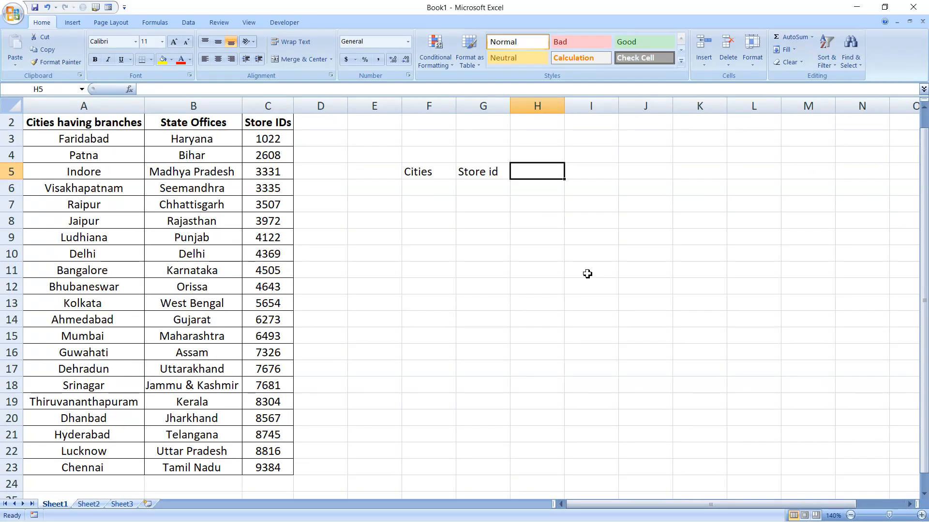
{"action": "left_click_drag", "start_coordinate": [415, 176], "coordinate": [475, 188]}
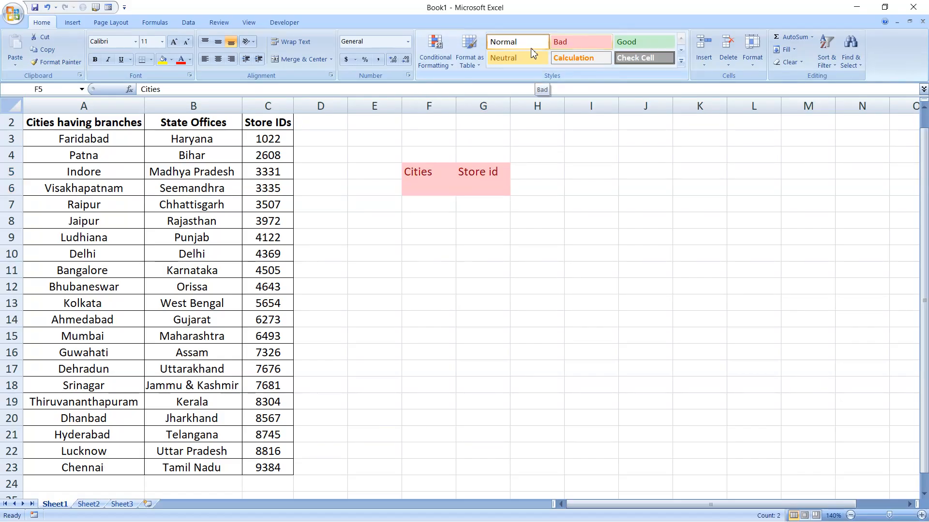
{"action": "left_click", "coordinate": [151, 60]}
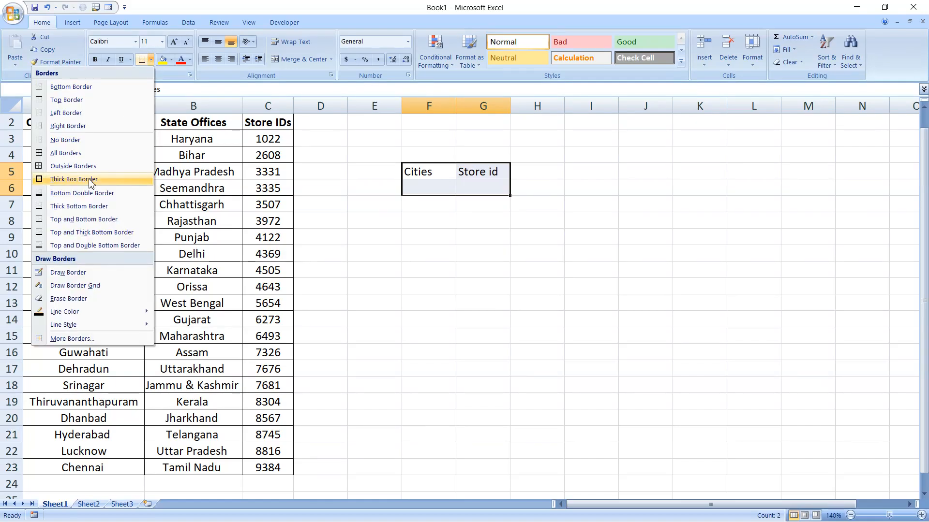
{"action": "left_click", "coordinate": [75, 153]}
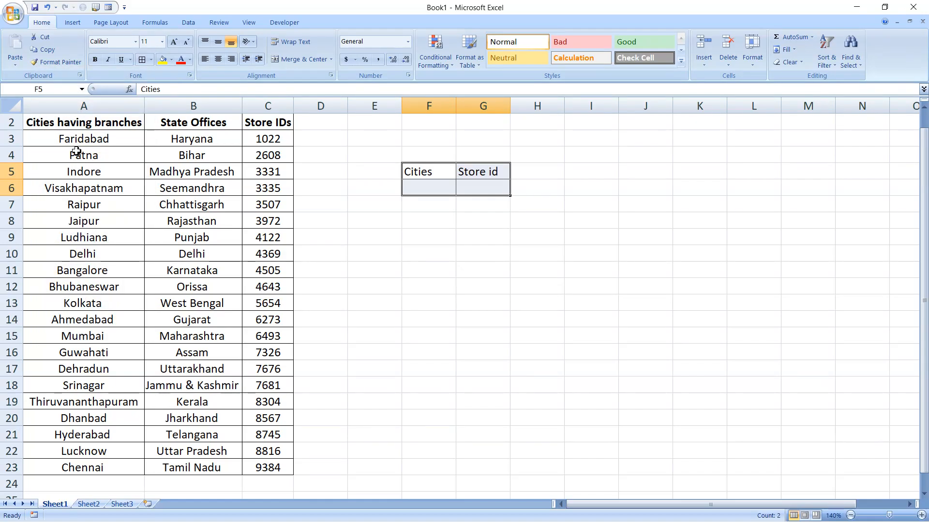
Step: Start a VLOOKUP function in G6 with lookup value F6 and table array A2:C23
{"action": "left_click", "coordinate": [468, 189]}
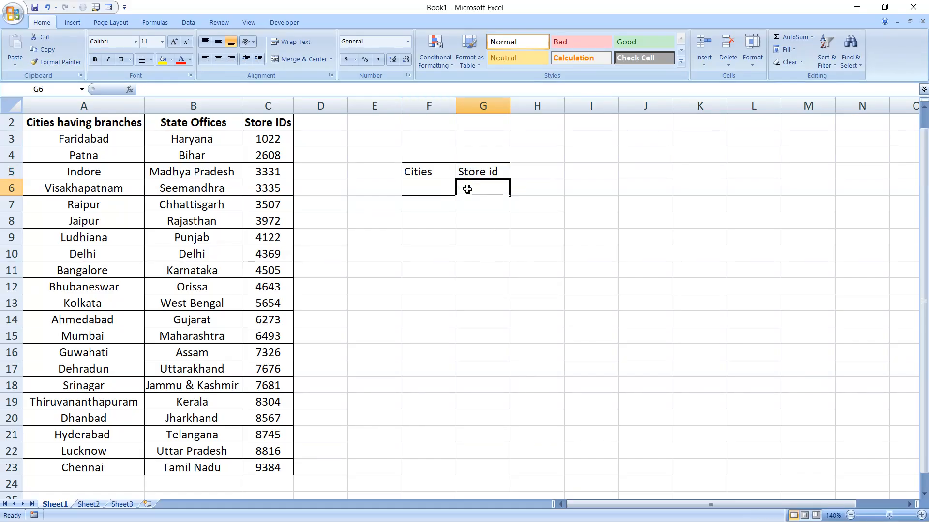
{"action": "type", "text": "="}
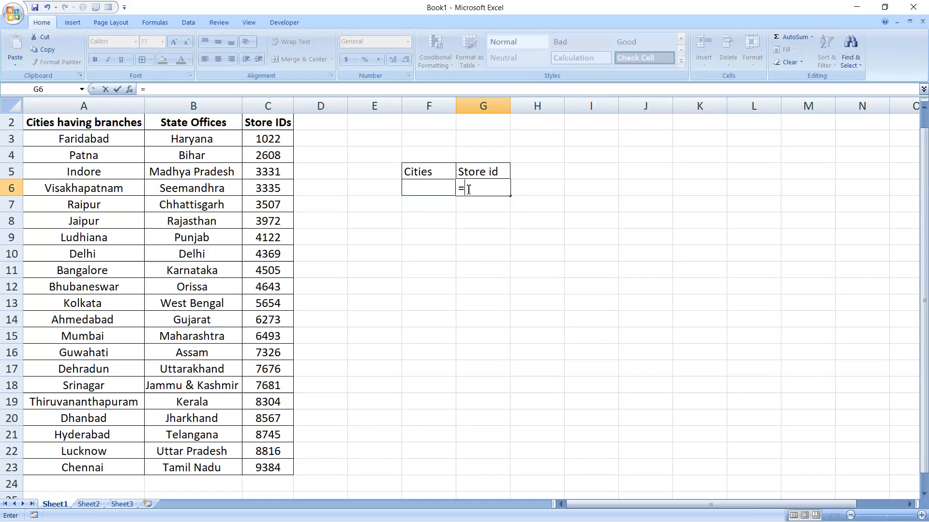
{"action": "type", "text": "vloo"}
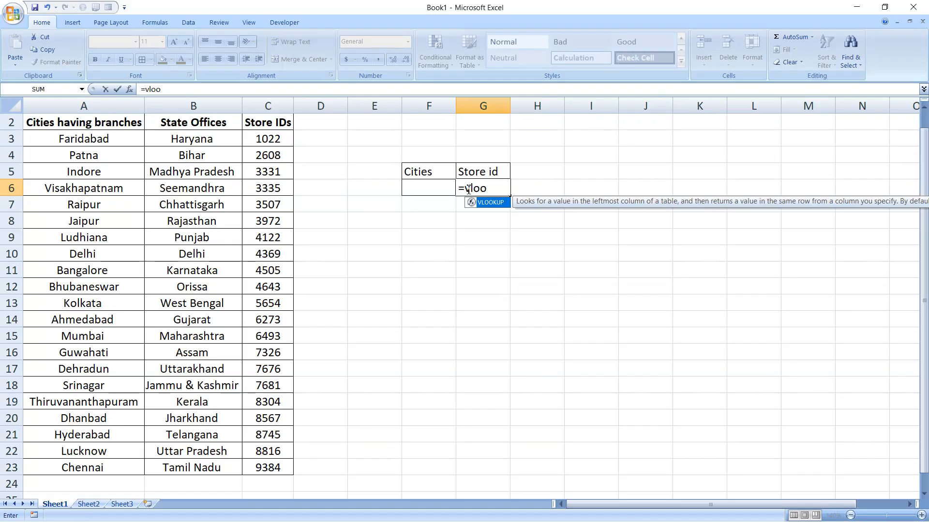
{"action": "key", "text": "Tab"}
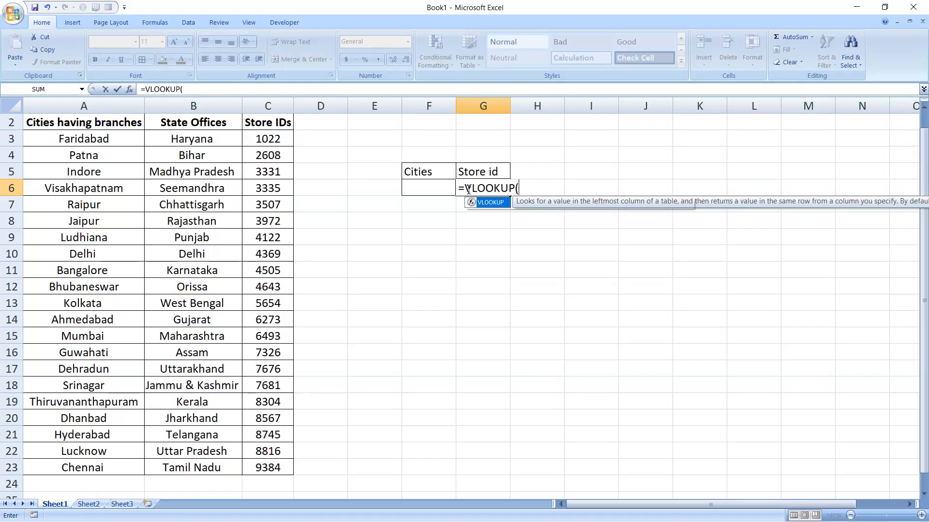
{"action": "key", "text": "ctrl+a"}
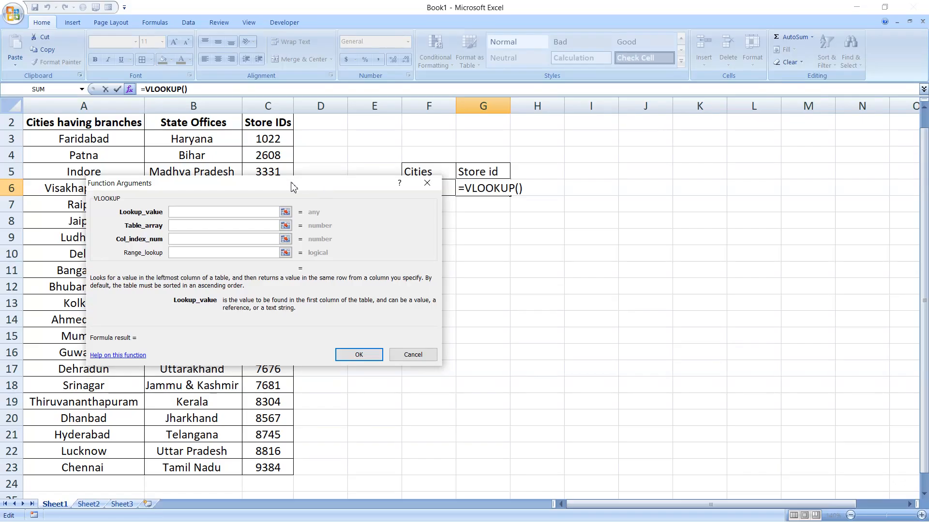
{"action": "left_click_drag", "start_coordinate": [291, 185], "coordinate": [578, 239]}
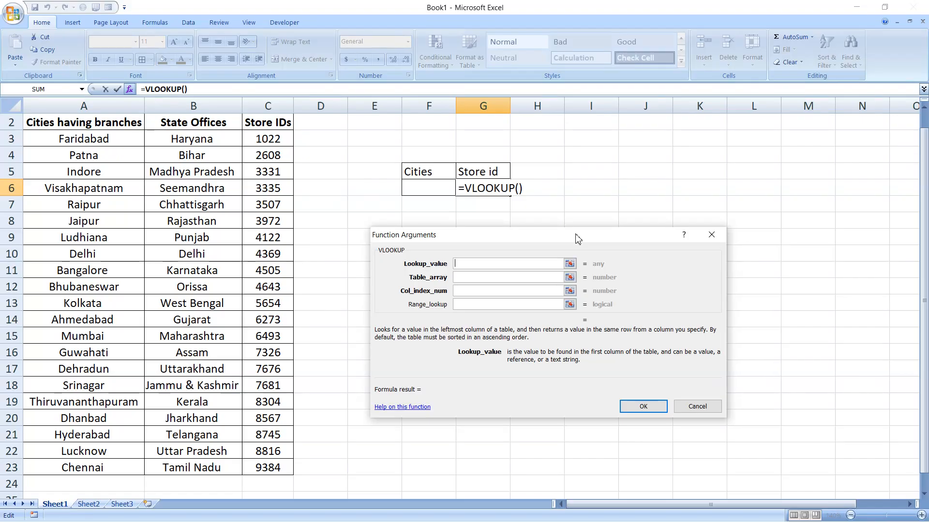
{"action": "left_click", "coordinate": [435, 189]}
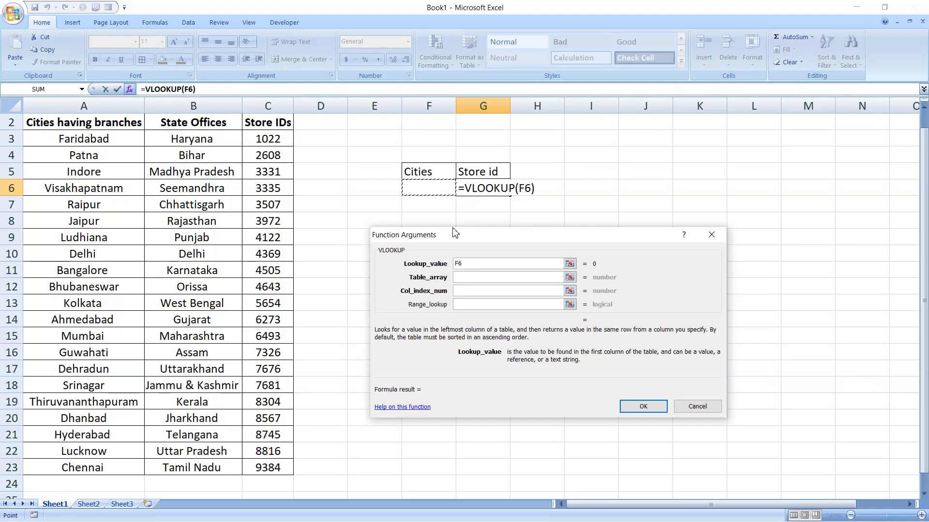
{"action": "left_click", "coordinate": [467, 278]}
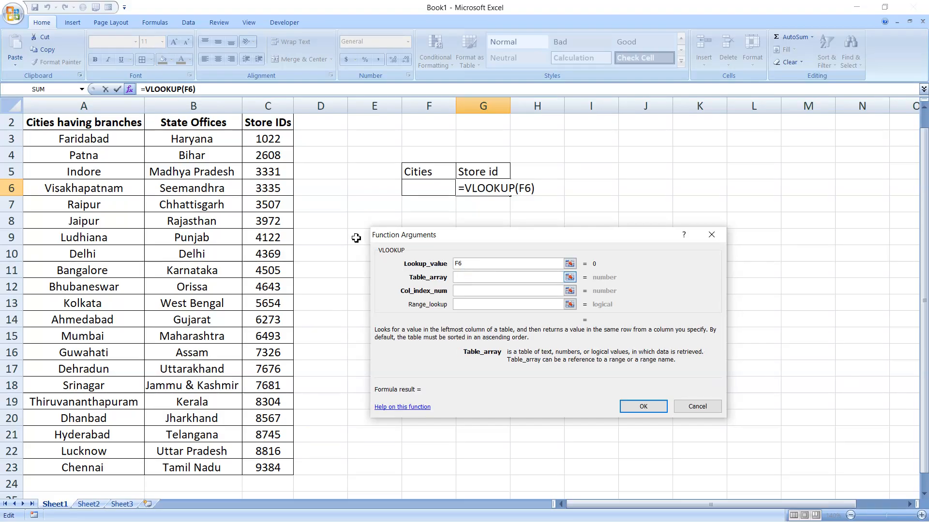
{"action": "left_click_drag", "start_coordinate": [42, 122], "coordinate": [255, 469]}
Step: Complete the VLOOKUP in G6 with column index number 3 and range lookup 0
{"action": "left_click", "coordinate": [487, 293]}
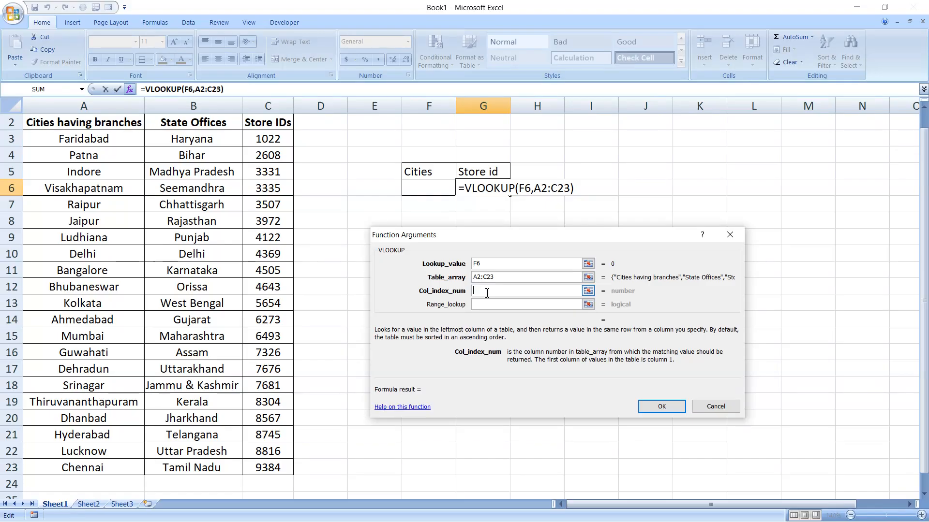
{"action": "type", "text": "3"}
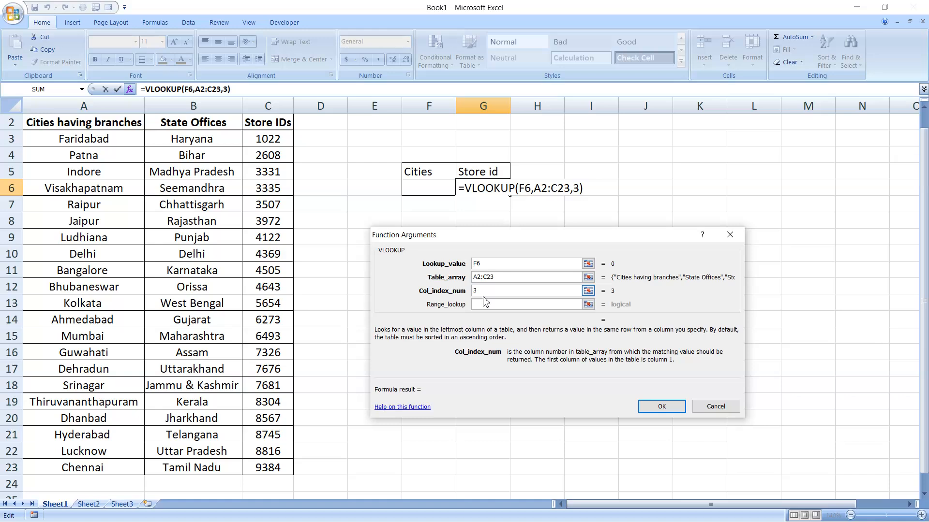
{"action": "left_click", "coordinate": [481, 305]}
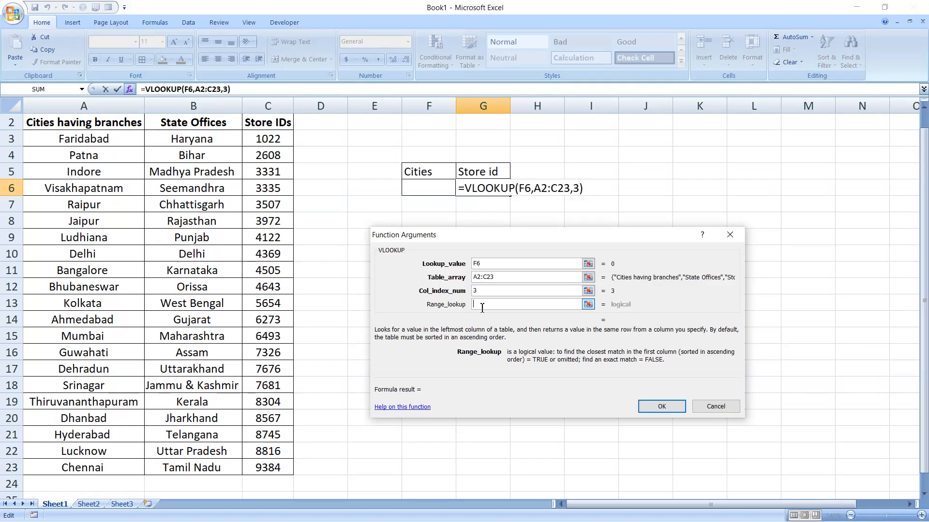
{"action": "type", "text": "0"}
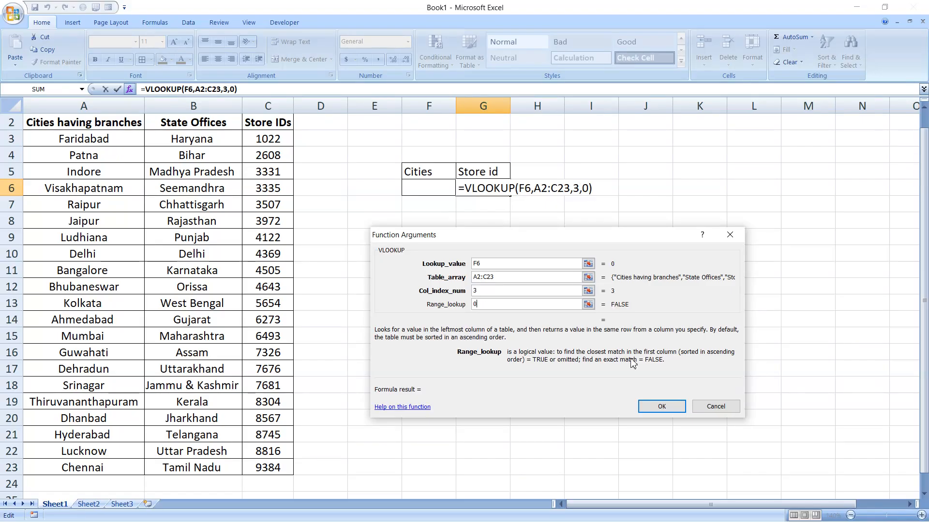
{"action": "left_click", "coordinate": [661, 406]}
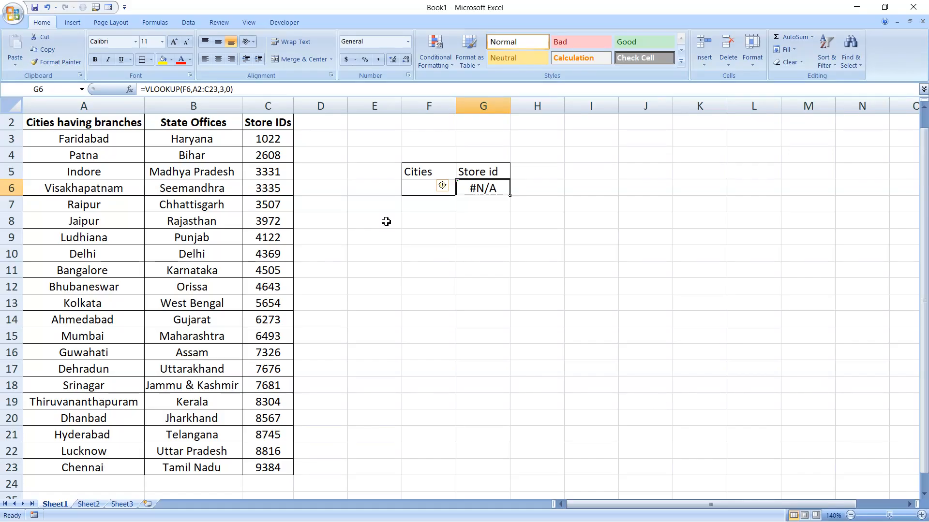
Step: Wrap the VLOOKUP formula in G6 in an IFERROR function, ready for its value_if_error argument
{"action": "left_click", "coordinate": [145, 89]}
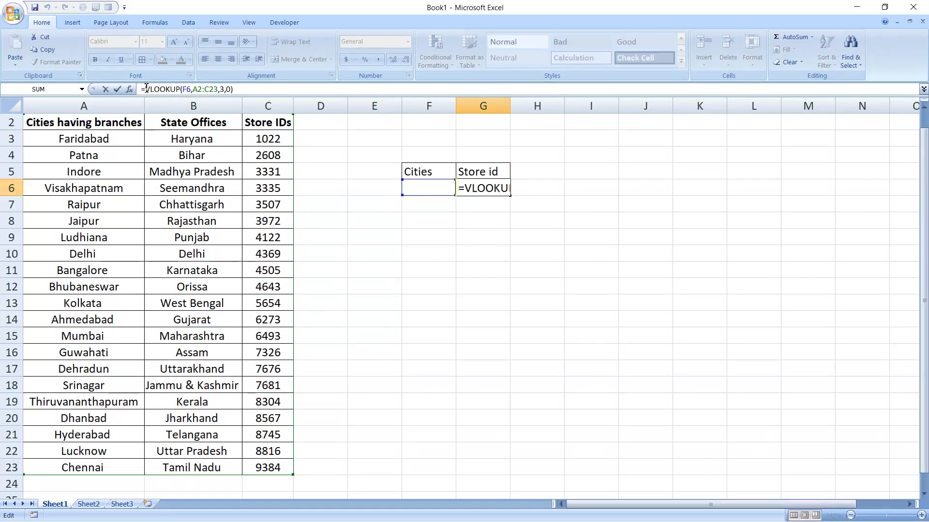
{"action": "type", "text": "iferr"}
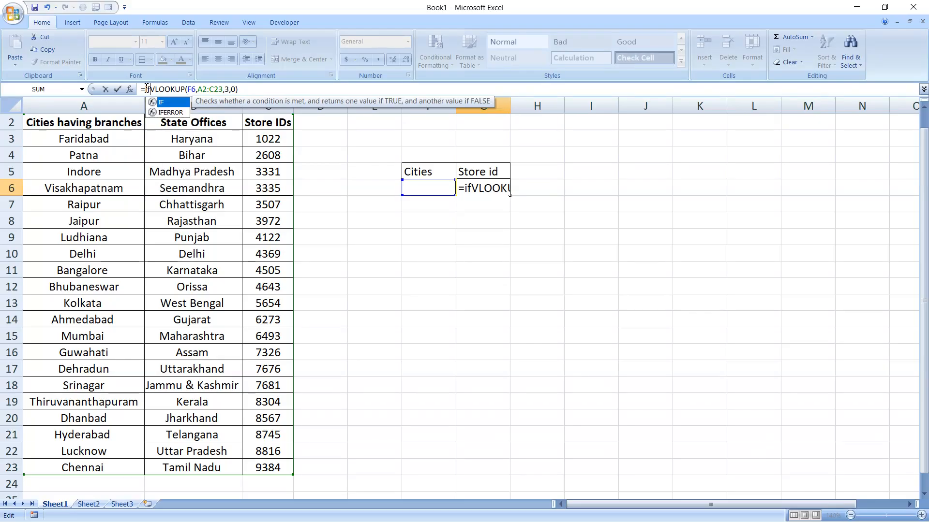
{"action": "key", "text": "Tab"}
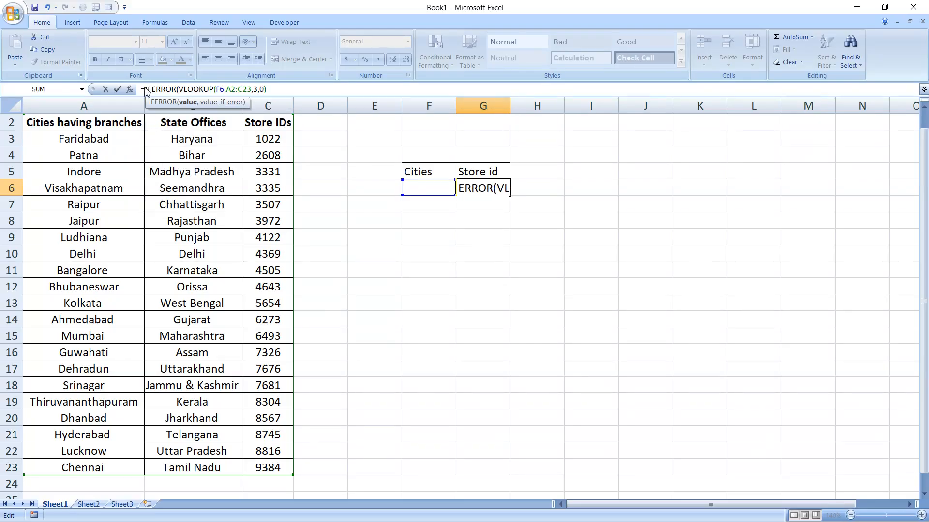
{"action": "left_click", "coordinate": [276, 90]}
{"action": "type", "text": ","}
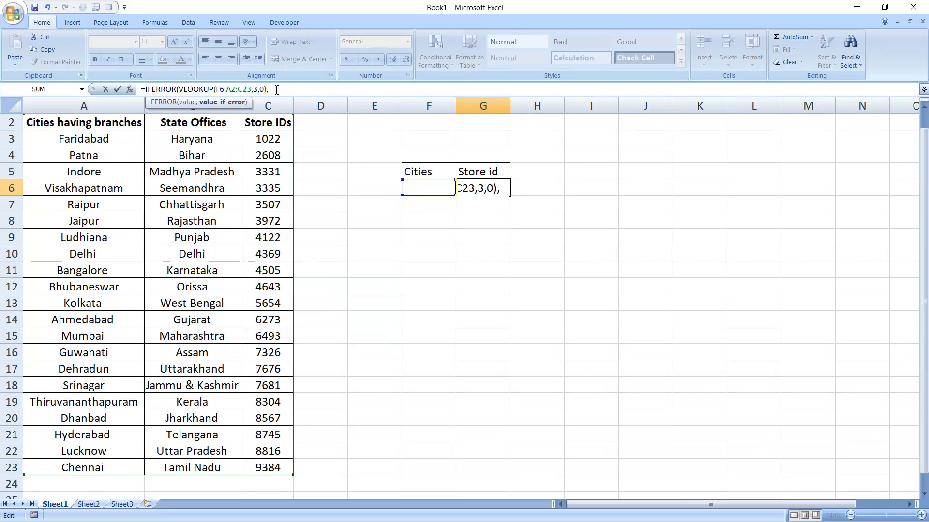
Step: Finish the IFERROR formula in G6 with the fallback text "Write some names of cities in the cell"
{"action": "type", "text": "\"W"}
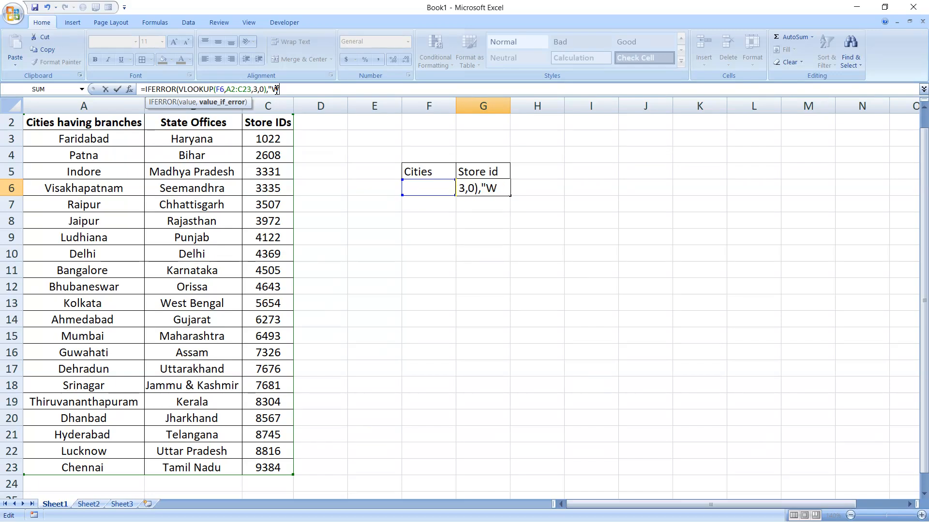
{"action": "type", "text": "rite single"}
{"action": "key", "text": "BackSpace"}
{"action": "key", "text": "BackSpace"}
{"action": "key", "text": "BackSpace"}
{"action": "key", "text": "BackSpace"}
{"action": "key", "text": "BackSpace"}
{"action": "type", "text": "ome names "}
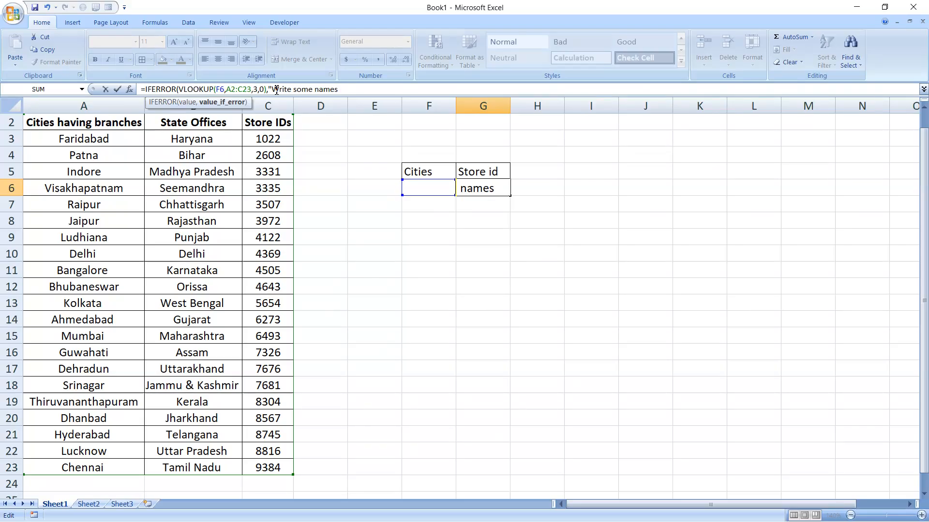
{"action": "type", "text": "in"}
{"action": "key", "text": "BackSpace"}
{"action": "key", "text": "BackSpace"}
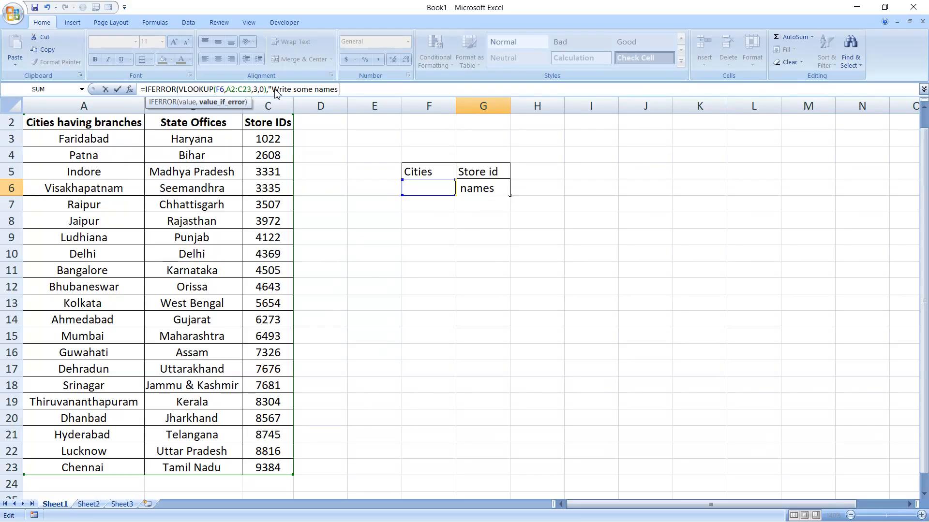
{"action": "type", "text": "cities in"}
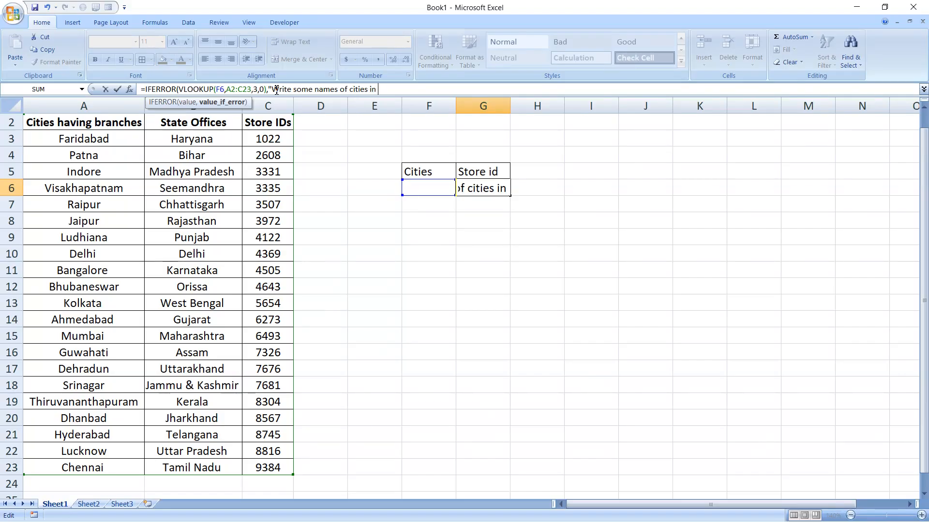
{"action": "type", "text": " the cell\")"}
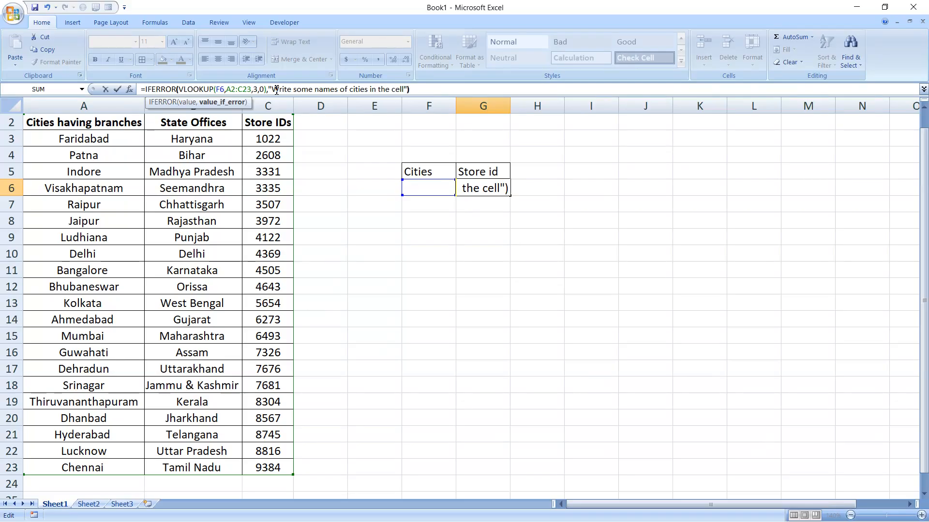
{"action": "key", "text": "Tab"}
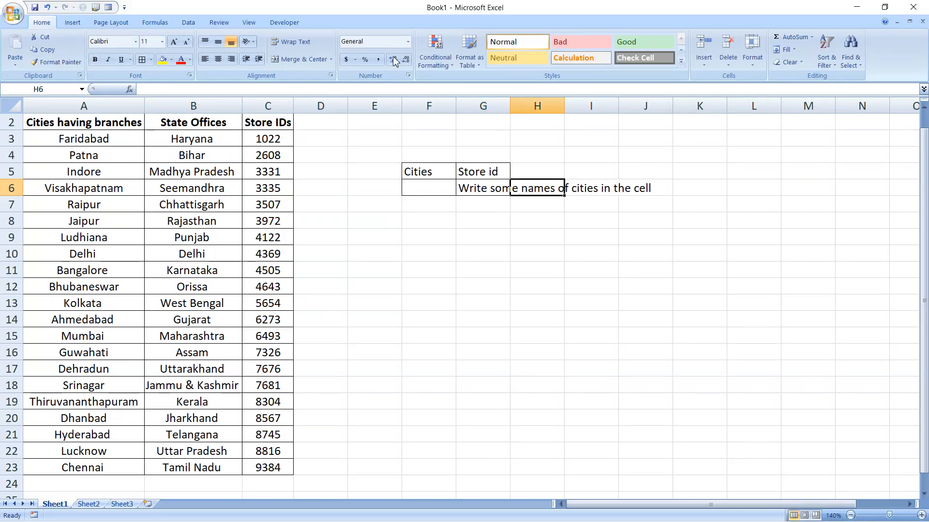
Step: Autofit column G to the width of its contents and select the empty city cell F6
{"action": "double_click", "coordinate": [511, 107]}
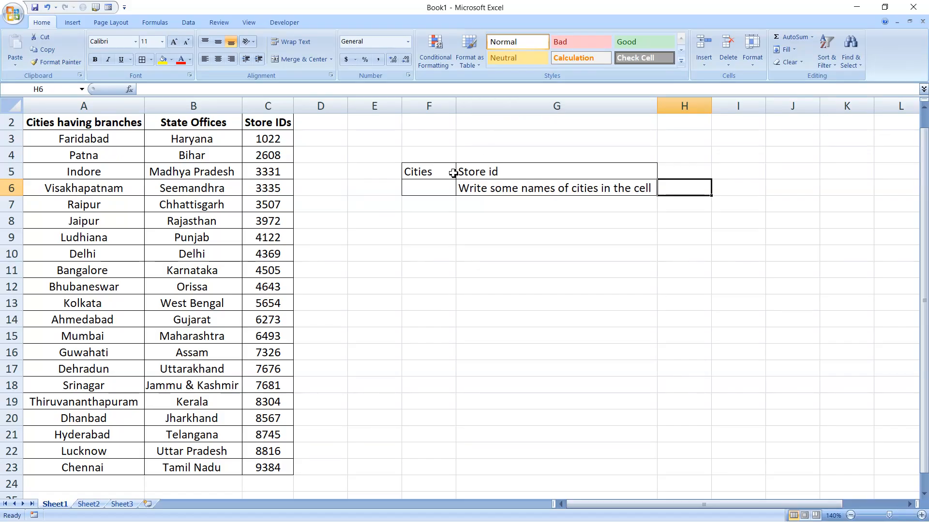
{"action": "left_click", "coordinate": [423, 188]}
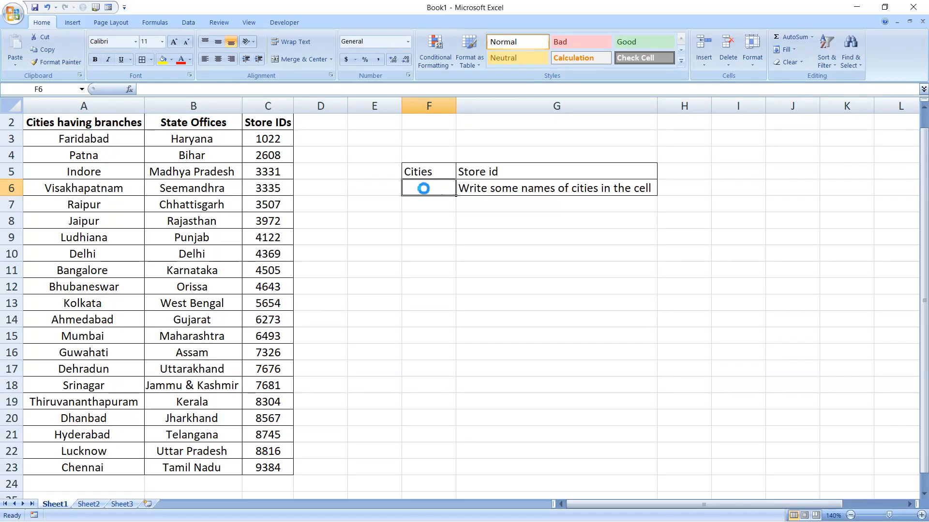
{"action": "key", "text": "ctrl+l"}
{"action": "type", "text": "ud$F$6"}
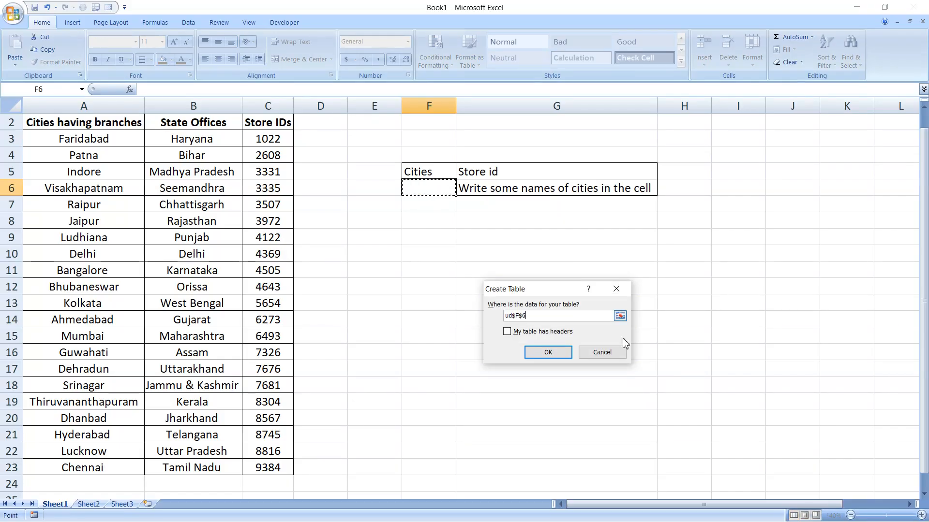
{"action": "left_click", "coordinate": [605, 352]}
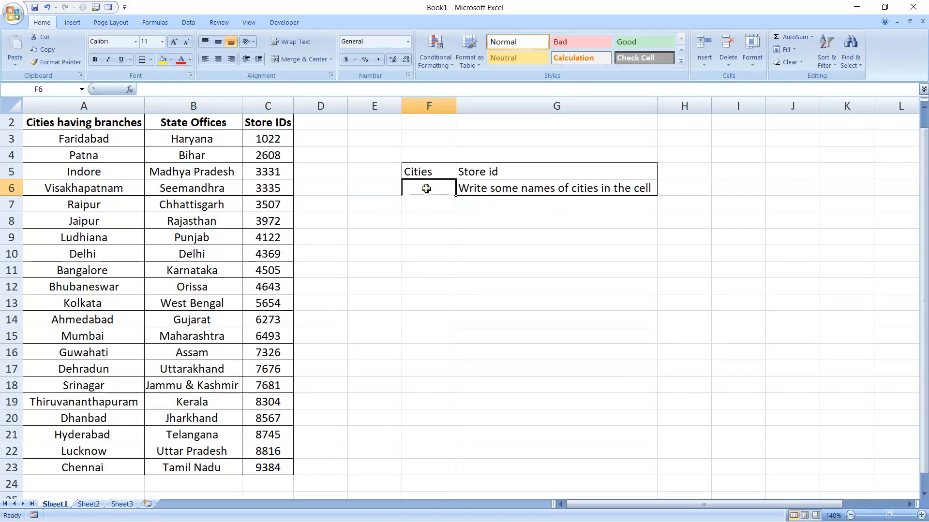
Step: Test the lookup by entering Ludhiana in F6, and select row 9 of the sheet to compare its store ID
{"action": "type", "text": "Lud"}
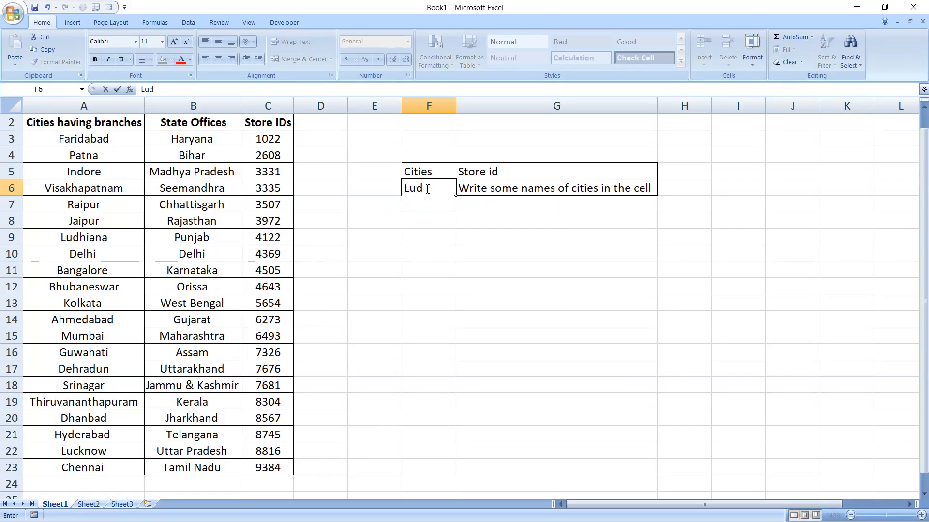
{"action": "type", "text": "hiana"}
{"action": "key", "text": "Tab"}
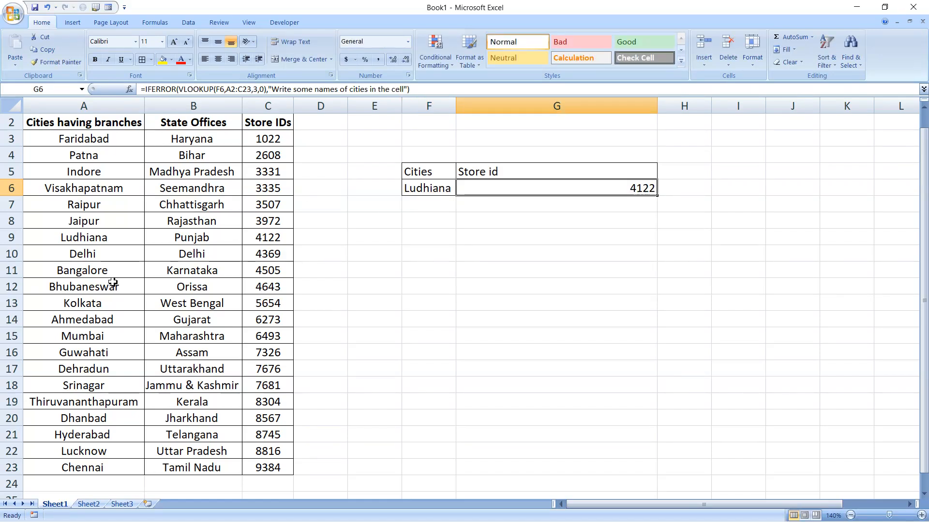
{"action": "left_click", "coordinate": [6, 237]}
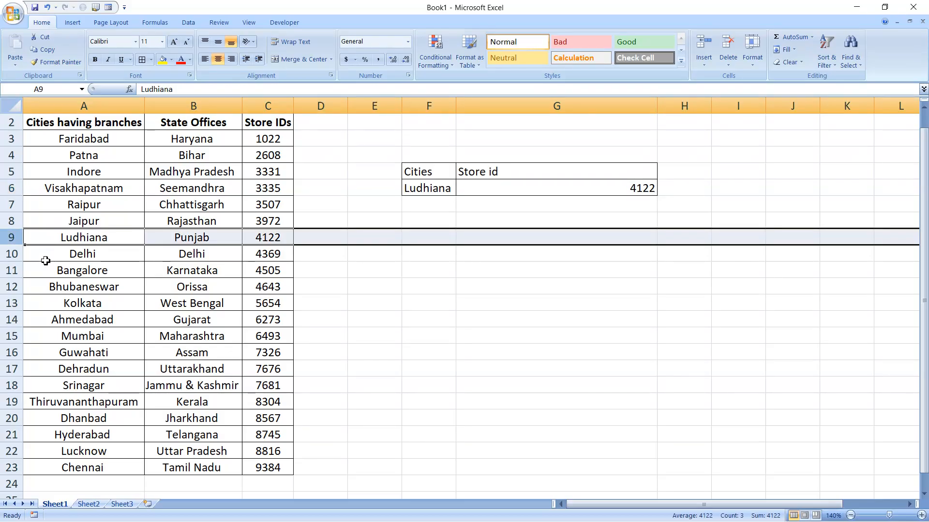
Step: Replace the city in F6 with Srinagar and select row 18 to check the returned store ID
{"action": "left_click", "coordinate": [417, 188]}
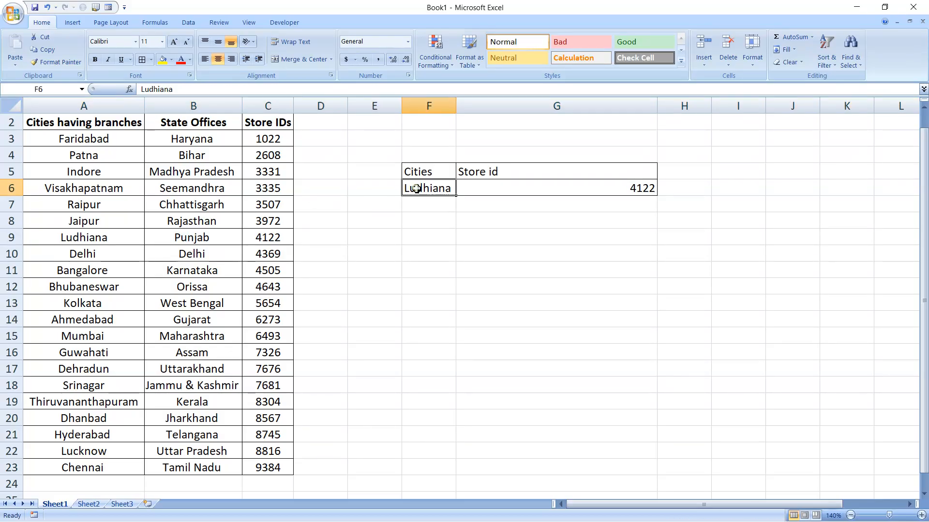
{"action": "type", "text": "Srinagar"}
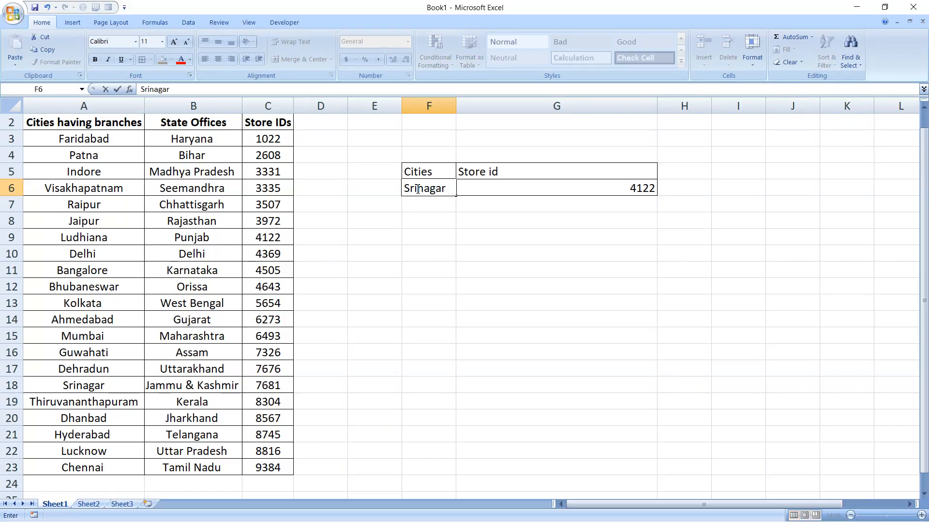
{"action": "key", "text": "Tab"}
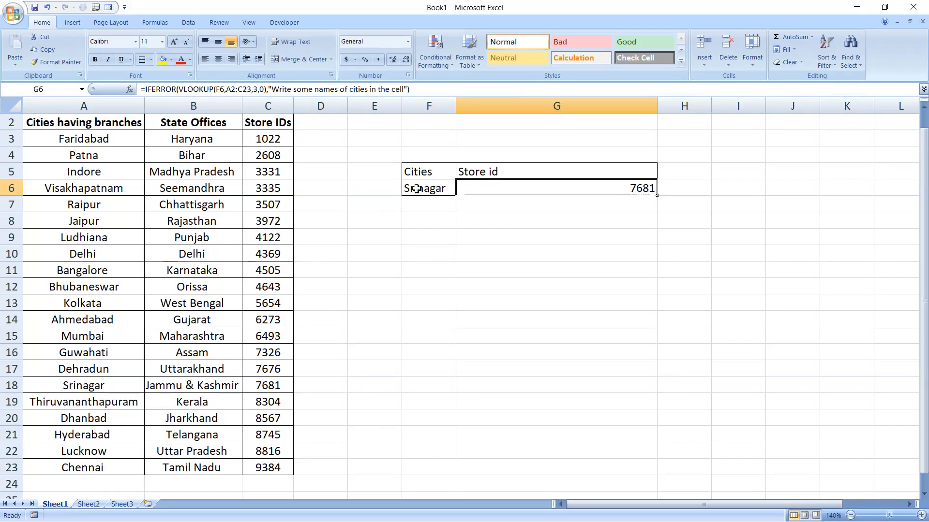
{"action": "left_click", "coordinate": [11, 383]}
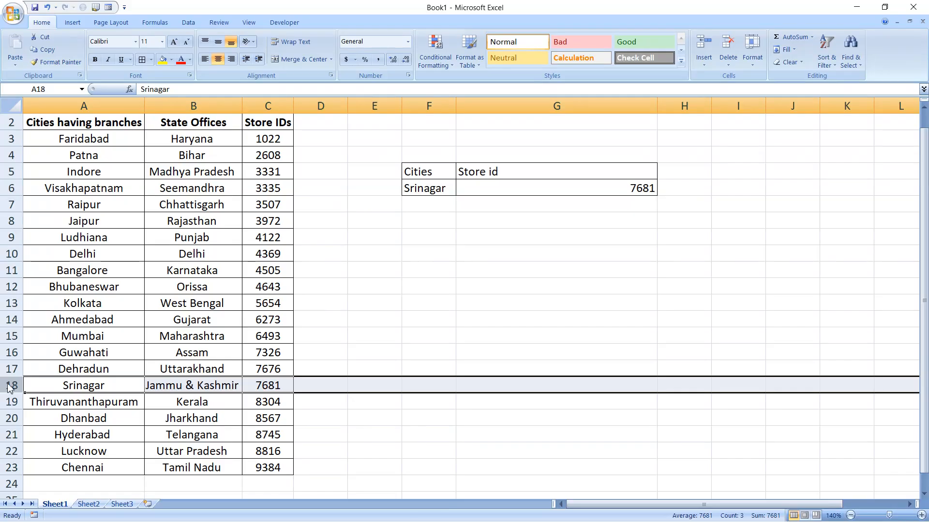
{"action": "key", "text": "super"}
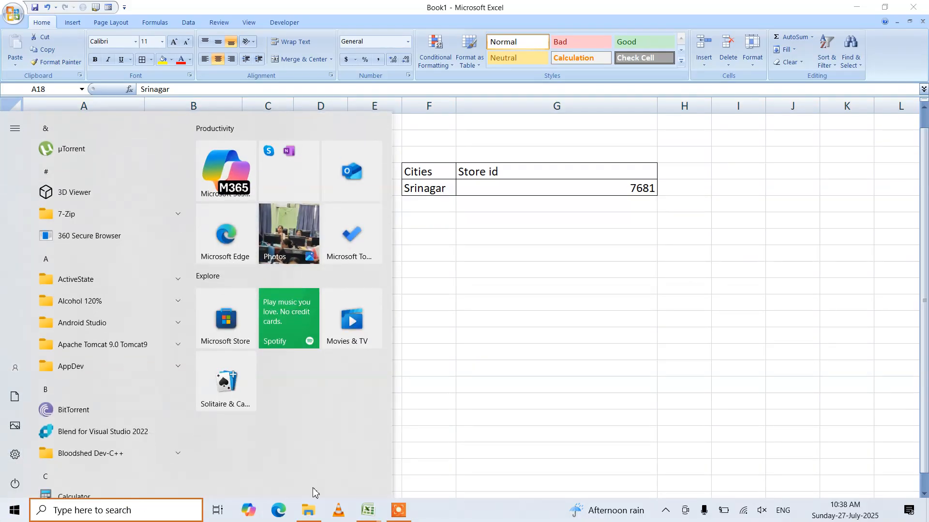
{"action": "left_click", "coordinate": [398, 512]}
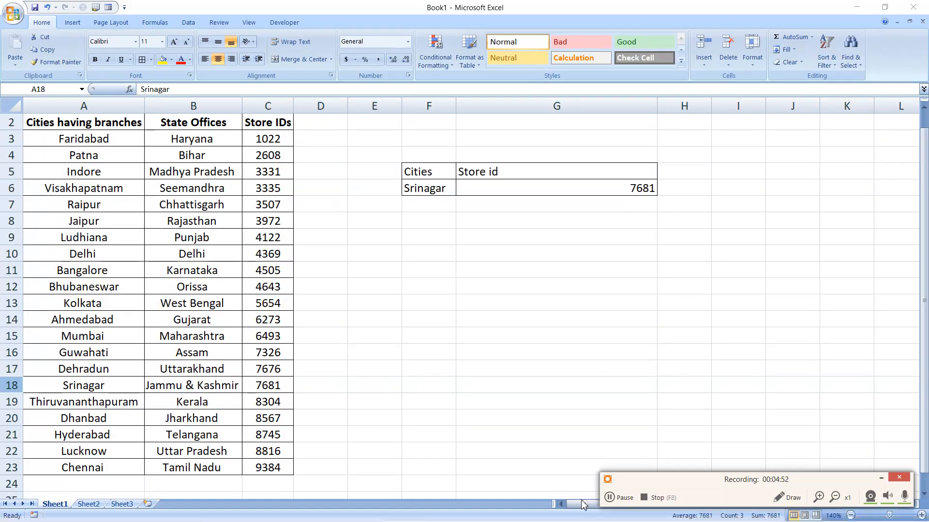